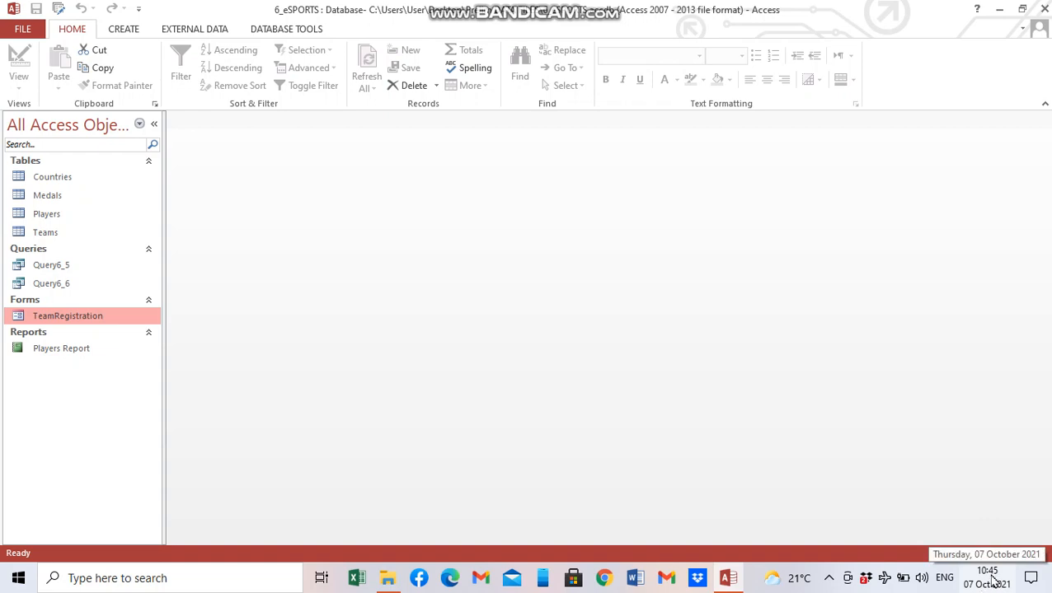
Open the TeamRegistration form and switch it to Design View
{"action": "double_click", "coordinate": [85, 320]}
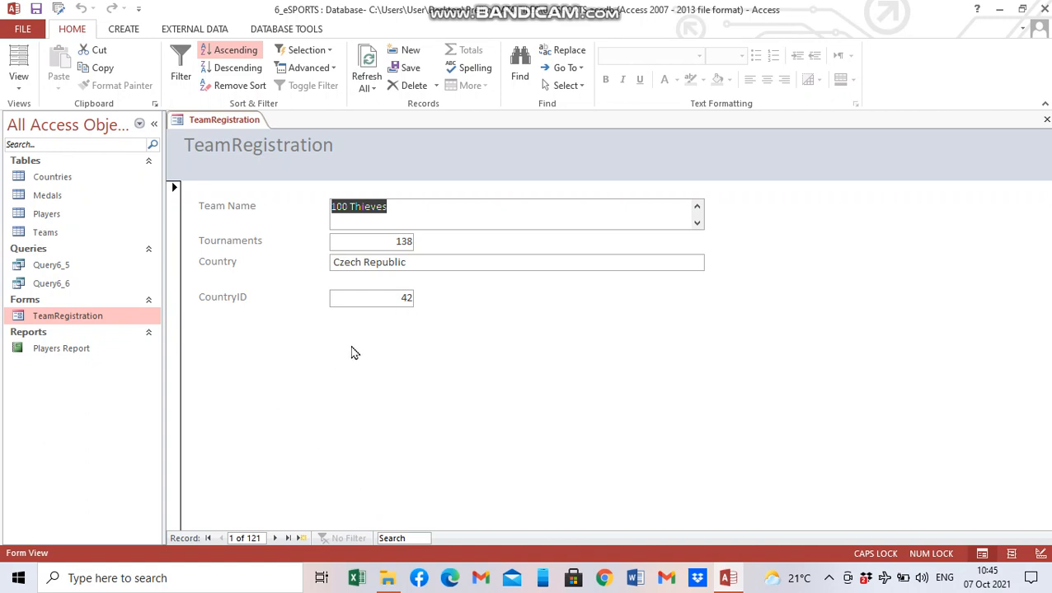
{"action": "left_click", "coordinate": [614, 262]}
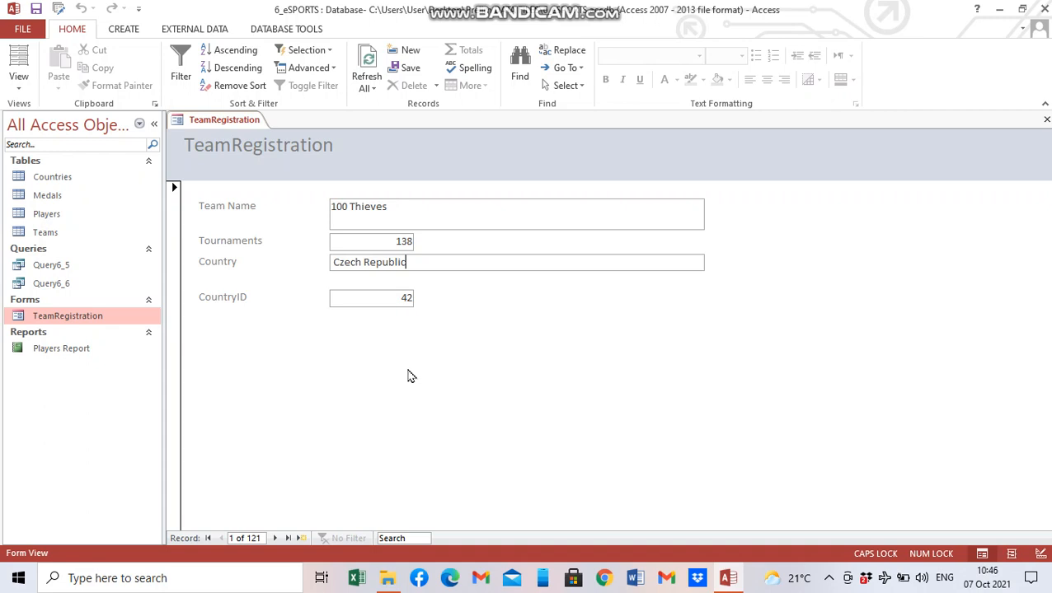
{"action": "left_click", "coordinate": [13, 93]}
{"action": "left_click", "coordinate": [30, 181]}
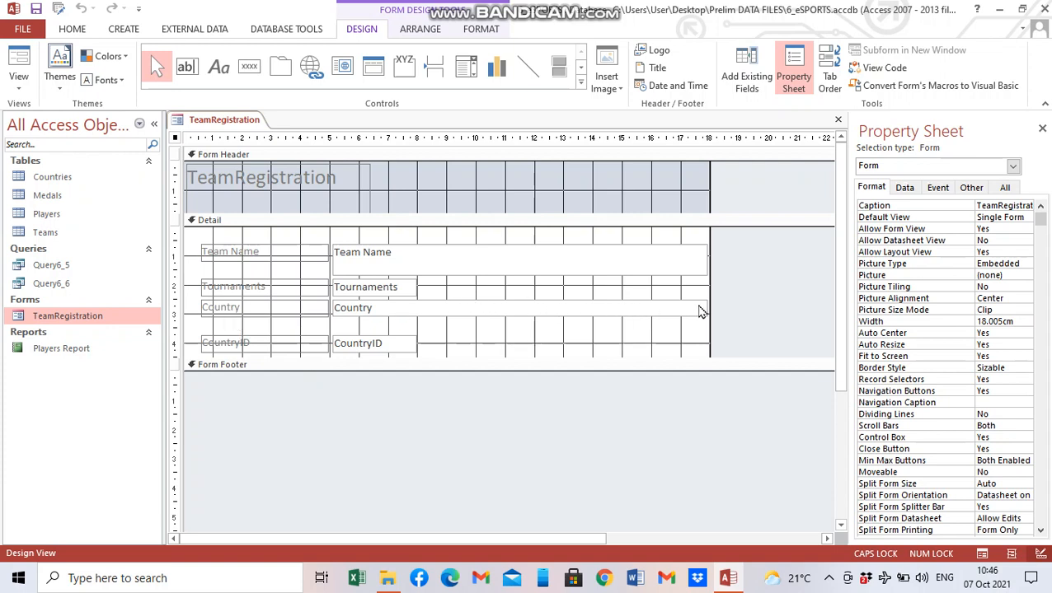
Convert the Country text box in the Detail section to a combo box
{"action": "left_click", "coordinate": [593, 309]}
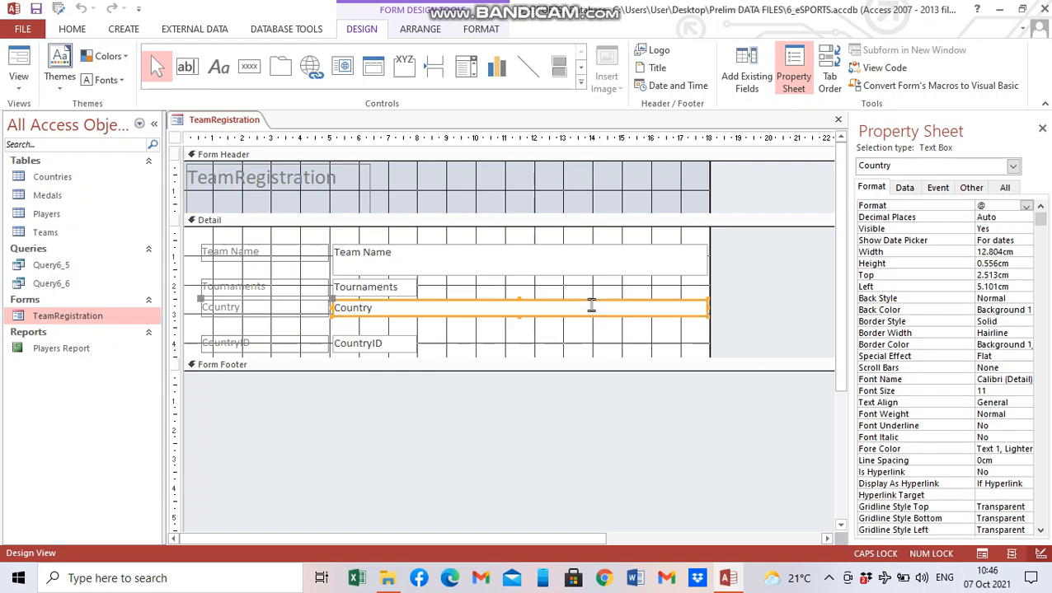
{"action": "right_click", "coordinate": [590, 307]}
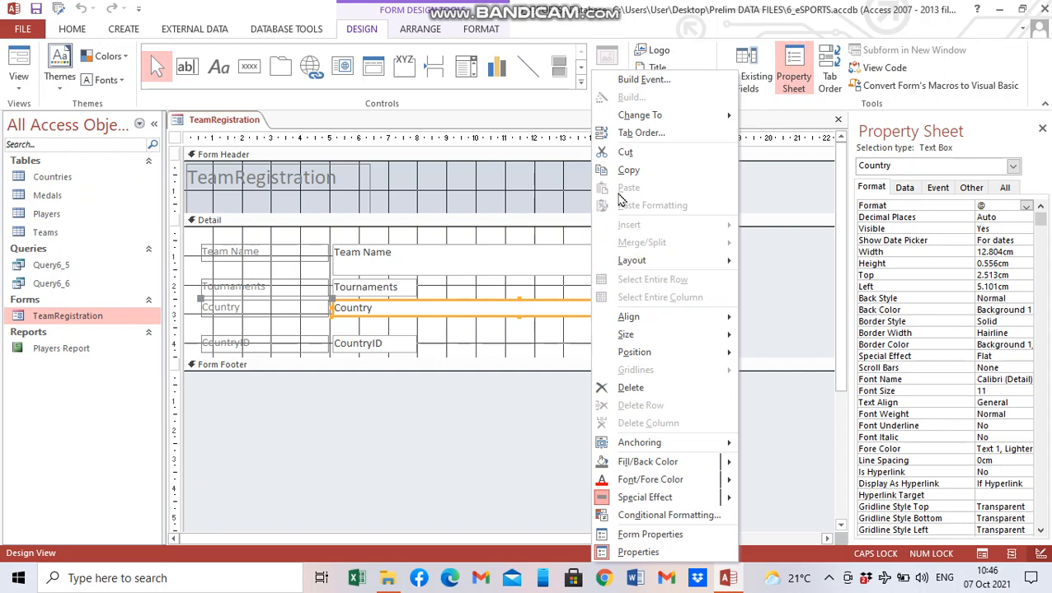
{"action": "mouse_move", "coordinate": [626, 122]}
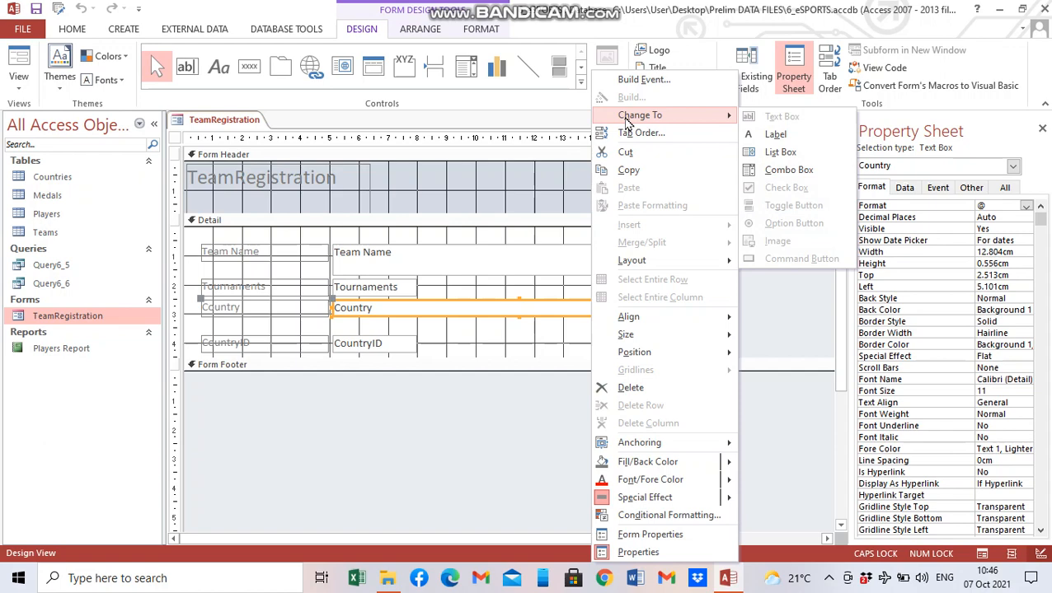
{"action": "left_click", "coordinate": [781, 173]}
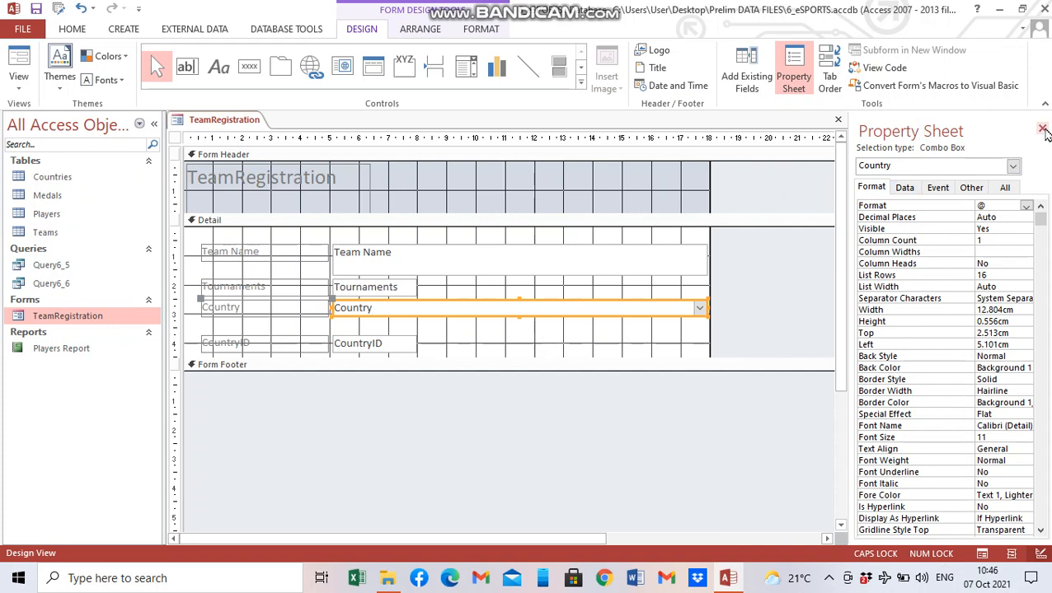
Start building a query for the Country combo box's Row Source and add the Teams table to it
{"action": "left_click", "coordinate": [1042, 130]}
{"action": "left_click", "coordinate": [793, 72]}
{"action": "left_click", "coordinate": [904, 188]}
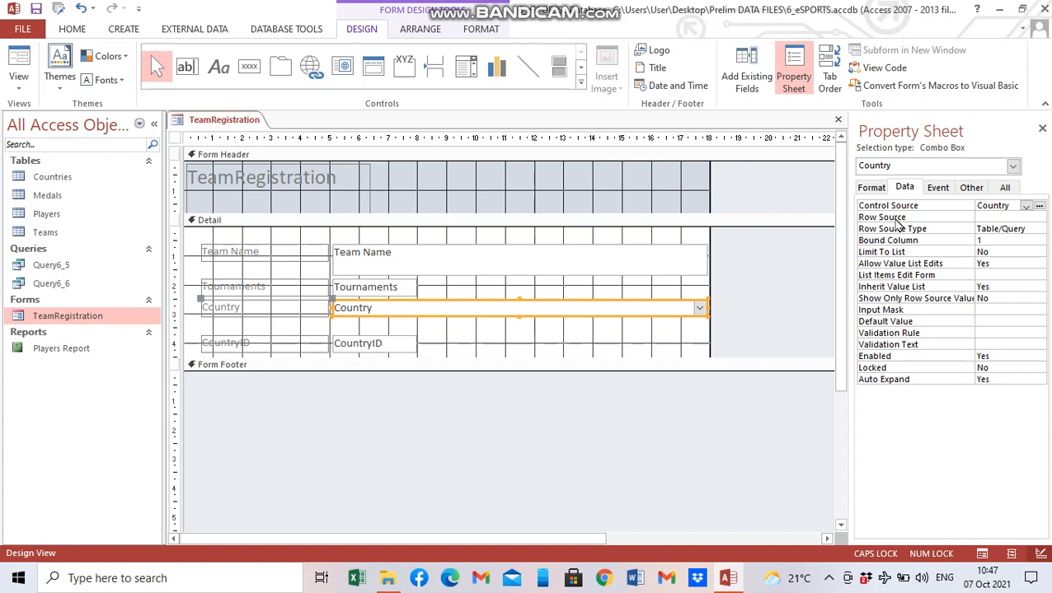
{"action": "left_click", "coordinate": [1000, 216]}
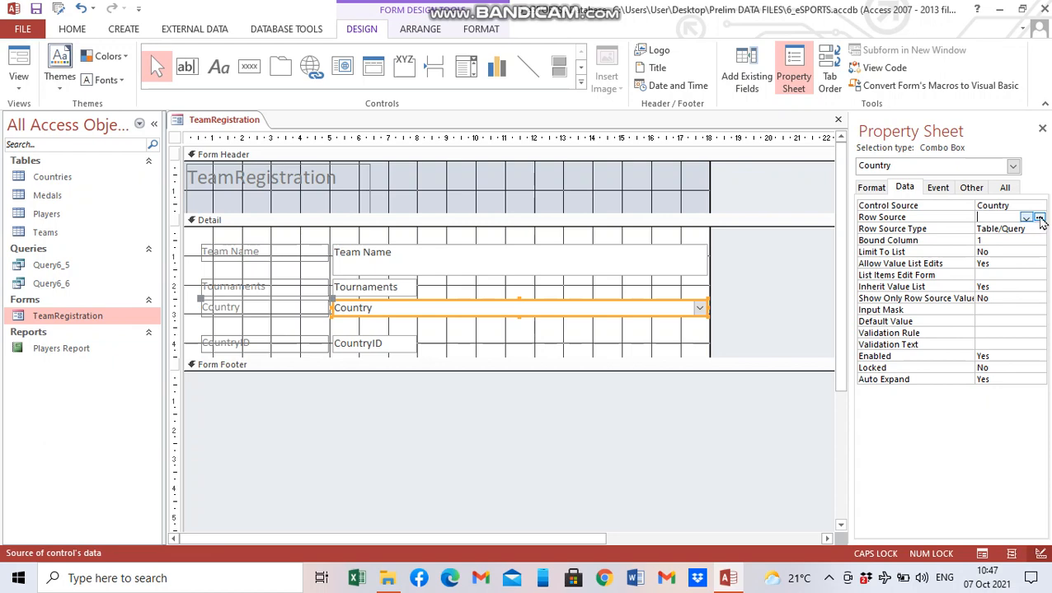
{"action": "left_click", "coordinate": [1038, 218]}
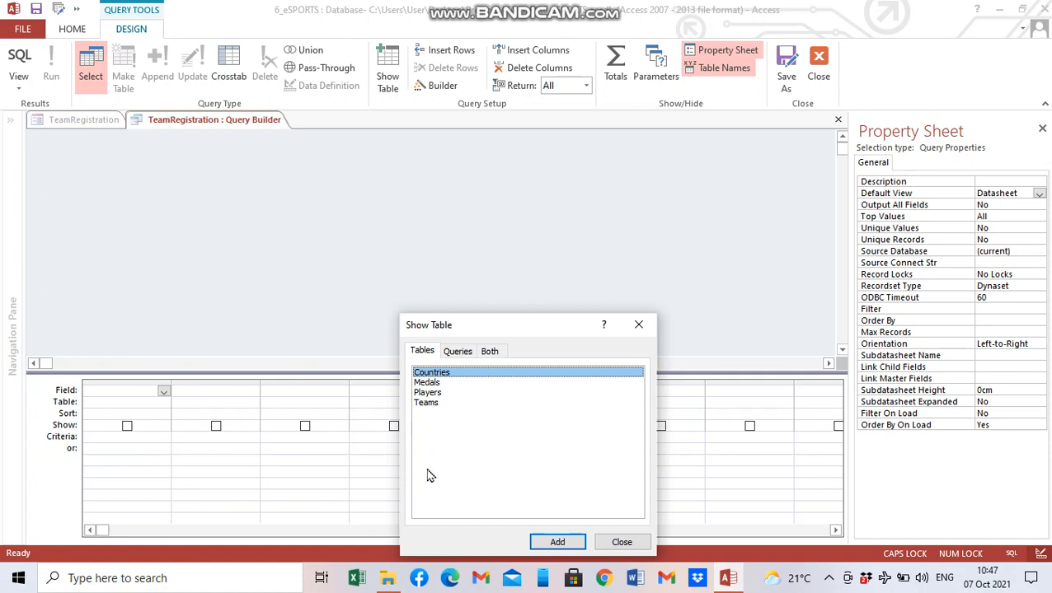
{"action": "left_click", "coordinate": [434, 403]}
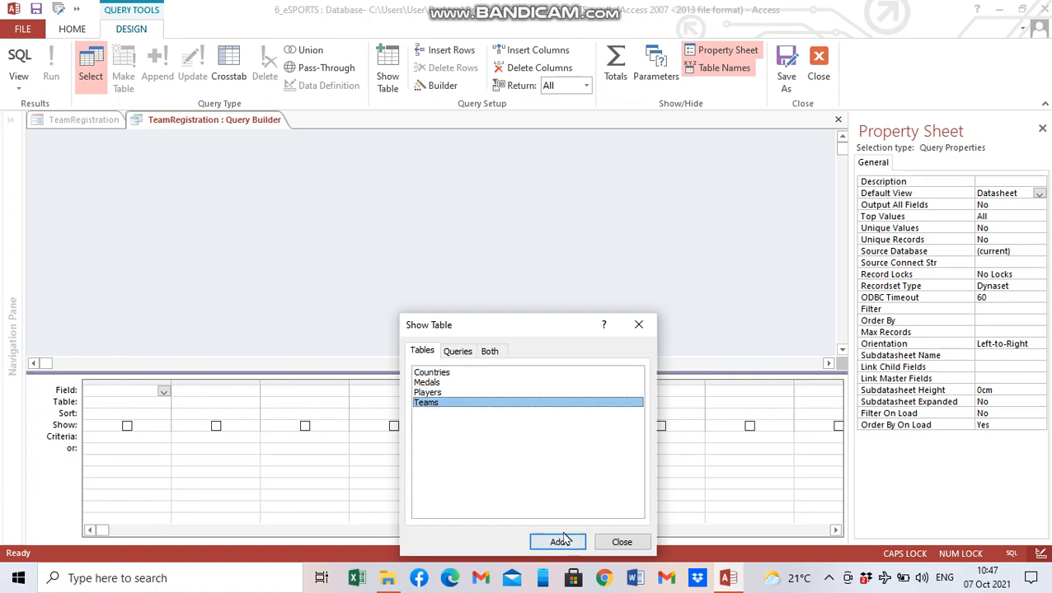
{"action": "left_click", "coordinate": [566, 541]}
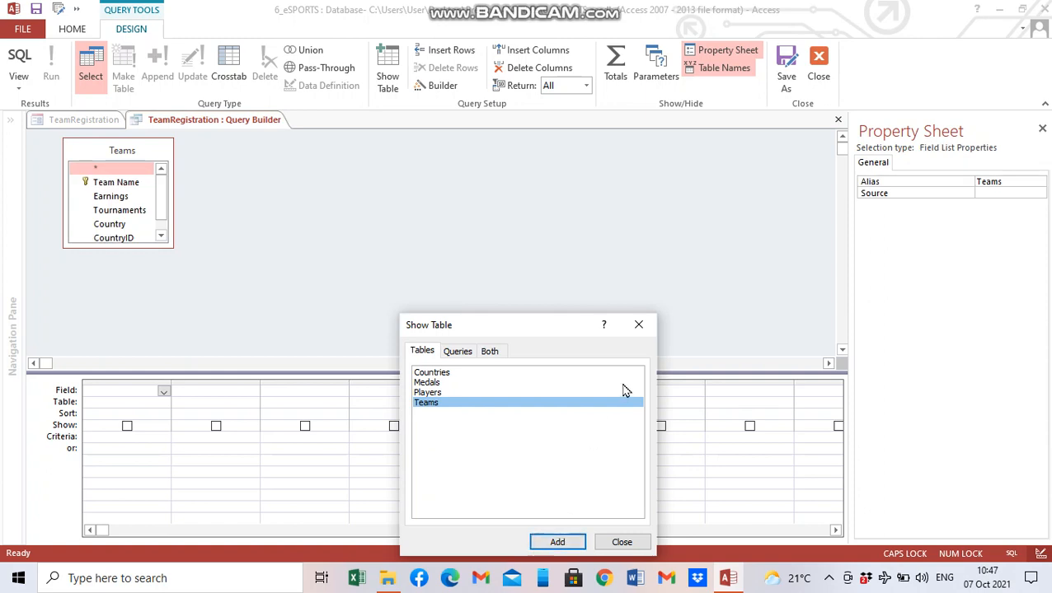
{"action": "left_click", "coordinate": [638, 325]}
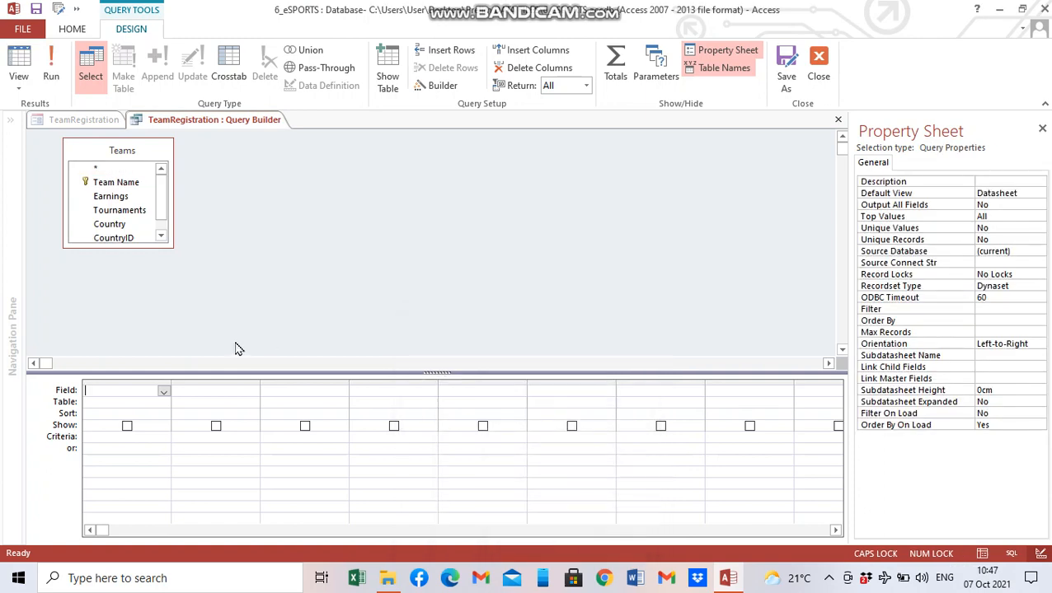
Add the Country field to the row source query and close the Query Builder, saving the changes to the property
{"action": "double_click", "coordinate": [106, 221]}
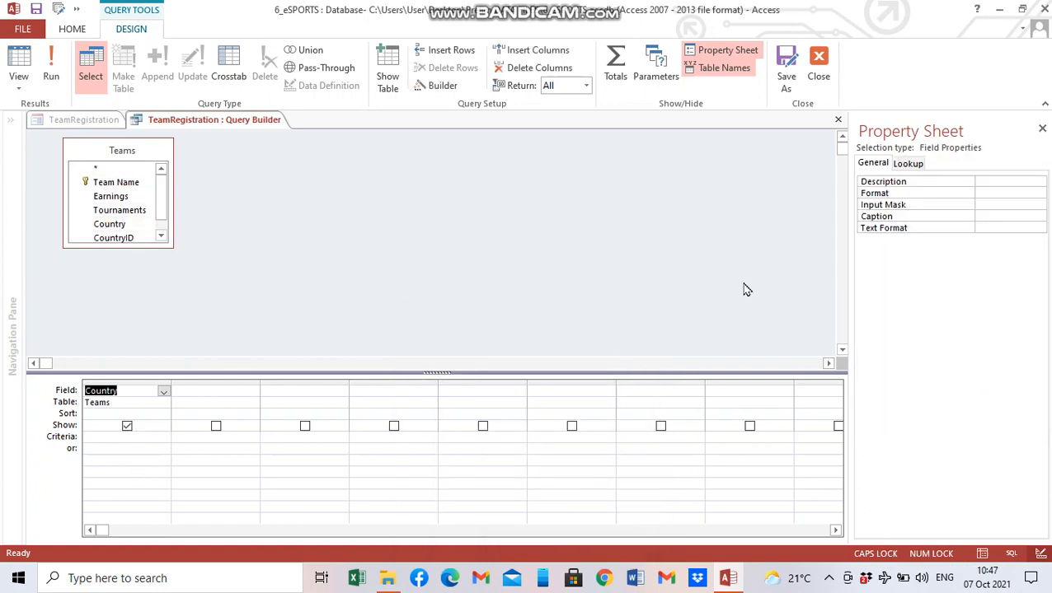
{"action": "left_click", "coordinate": [1042, 129]}
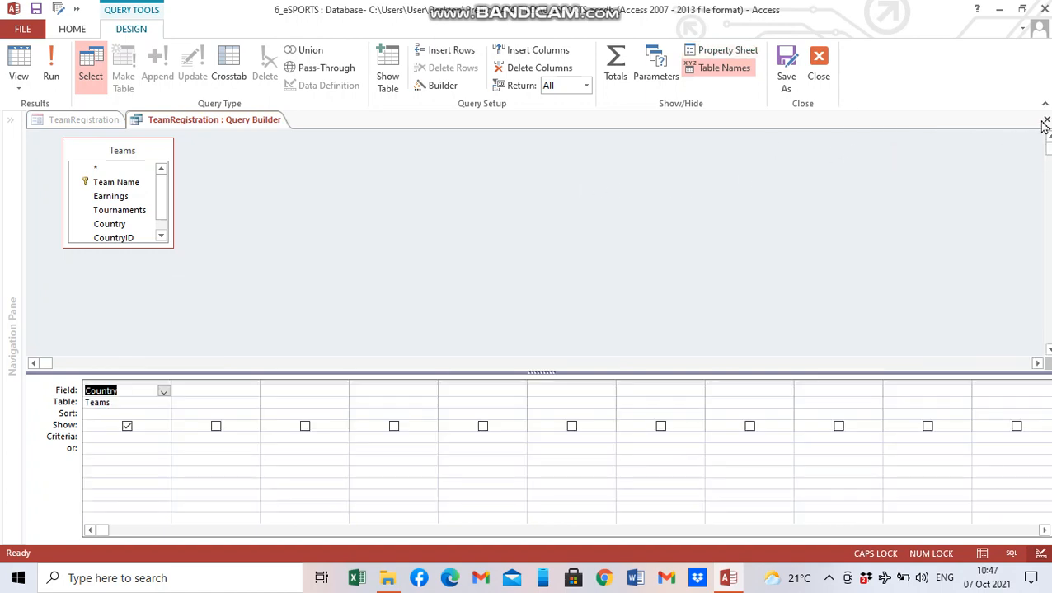
{"action": "left_click", "coordinate": [1044, 121]}
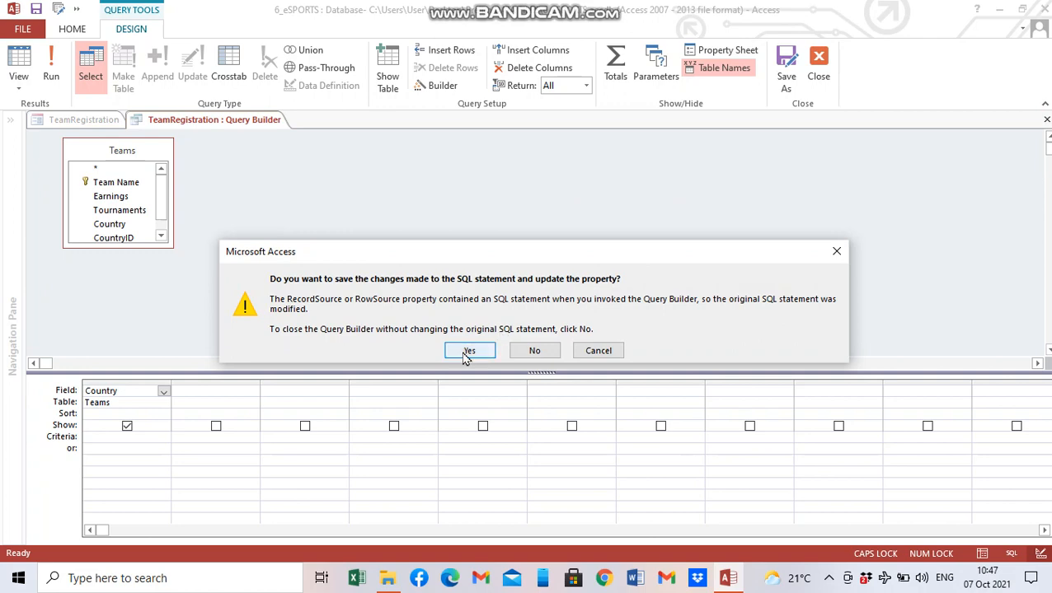
{"action": "left_click", "coordinate": [466, 352]}
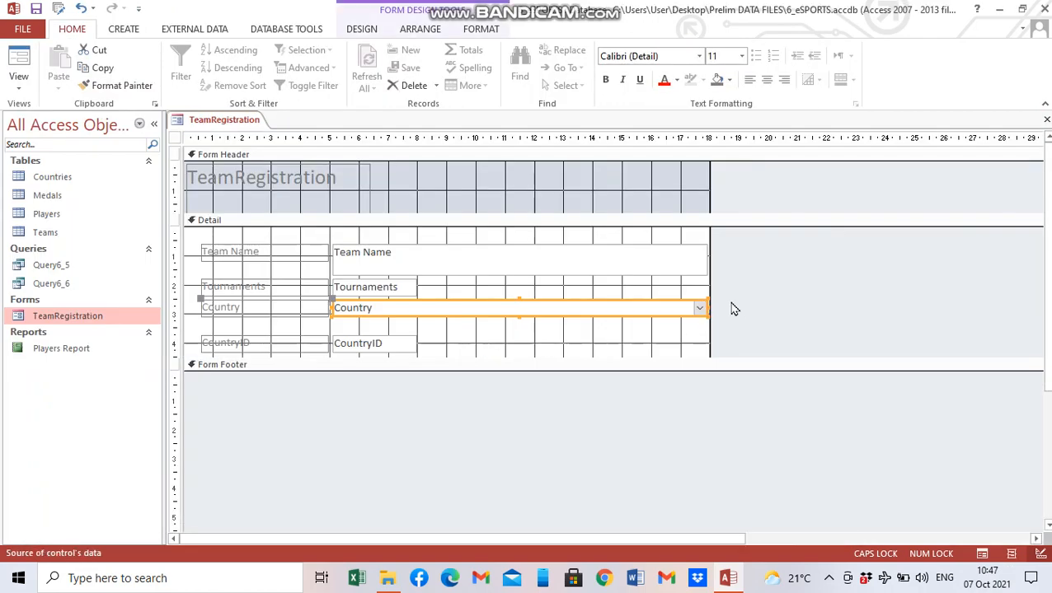
Display the form in Form View and examine the countries offered in the Country drop-down
{"action": "left_click", "coordinate": [19, 66]}
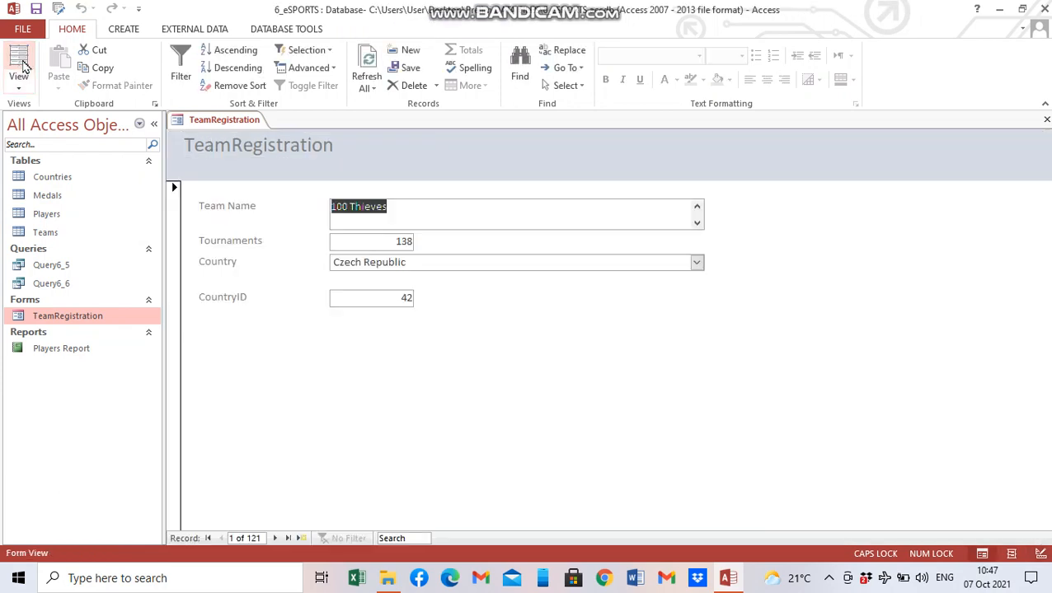
{"action": "left_click", "coordinate": [696, 262]}
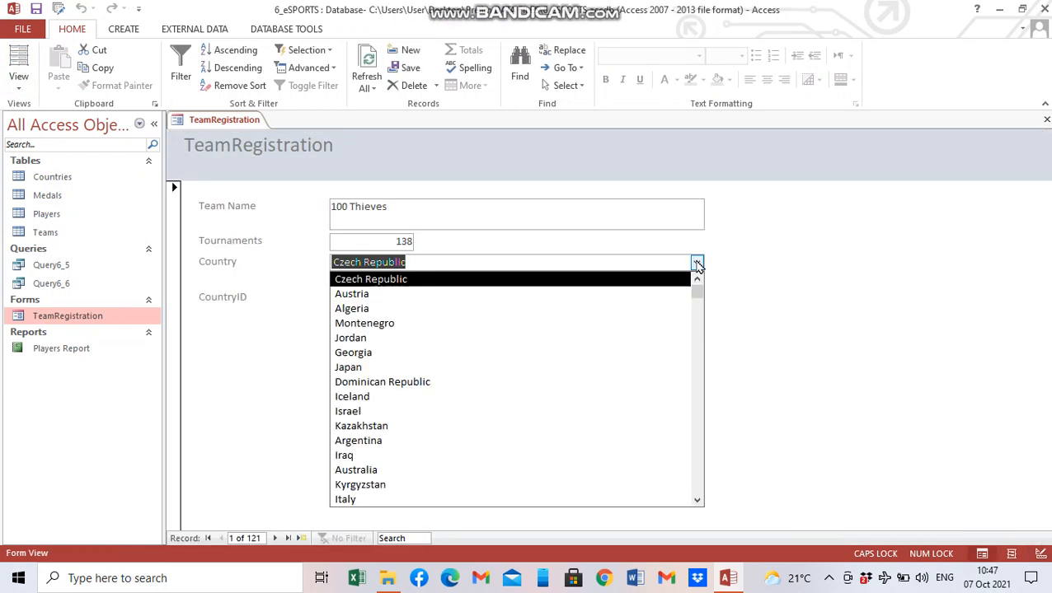
{"action": "mouse_move", "coordinate": [697, 291]}
{"action": "left_mouse_down"}
{"action": "mouse_move", "coordinate": [709, 502]}
{"action": "mouse_move", "coordinate": [700, 497]}
{"action": "mouse_move", "coordinate": [694, 283]}
{"action": "left_mouse_up"}
In Design View, widen the form to about 19 cm and increase the heights of the Detail and Form Footer sections
{"action": "left_click", "coordinate": [23, 79]}
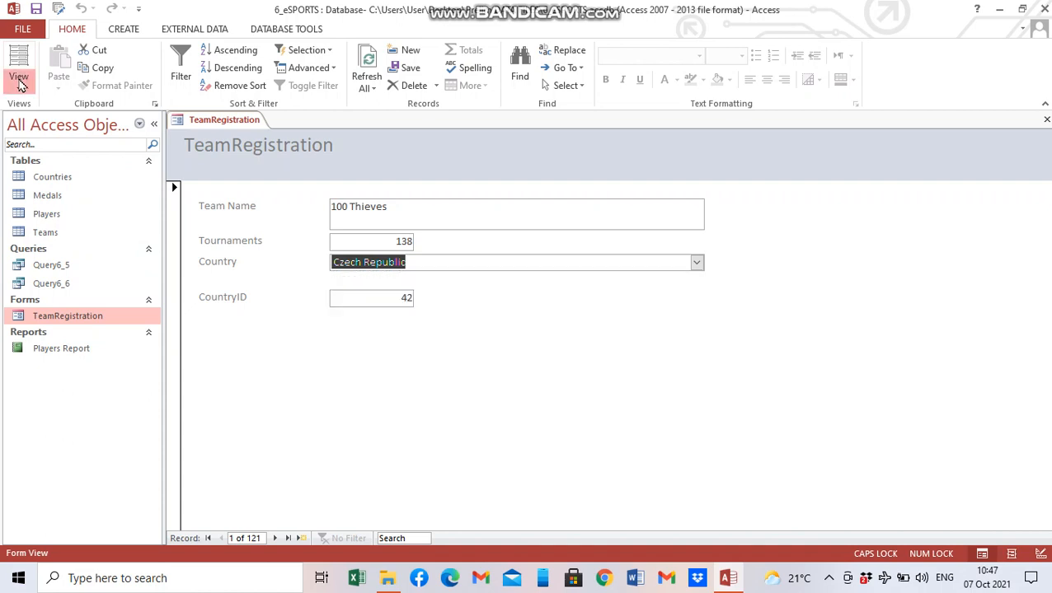
{"action": "left_click", "coordinate": [33, 180]}
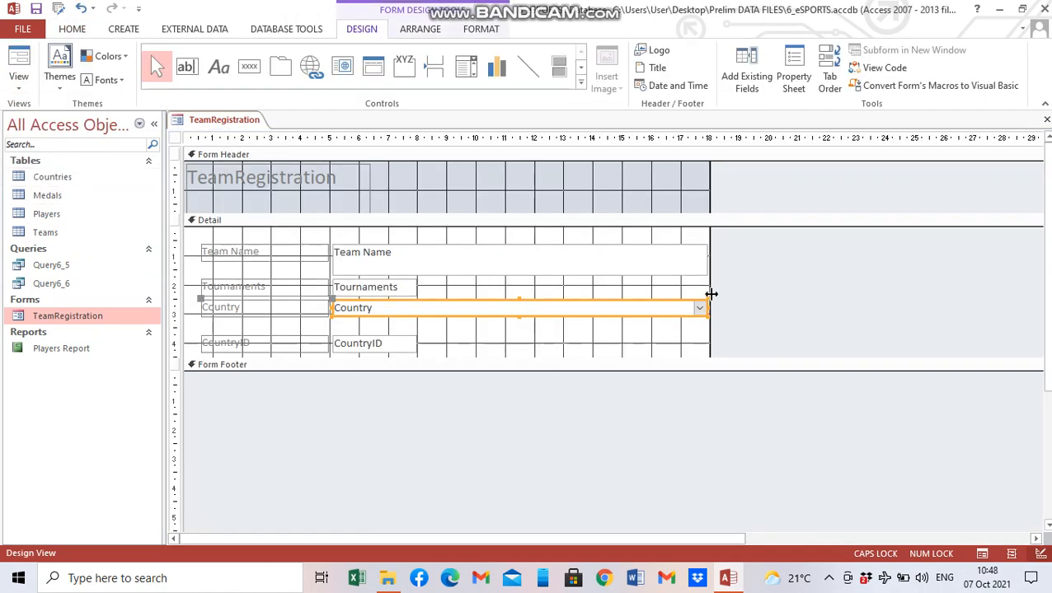
{"action": "left_click_drag", "start_coordinate": [709, 293], "coordinate": [742, 286]}
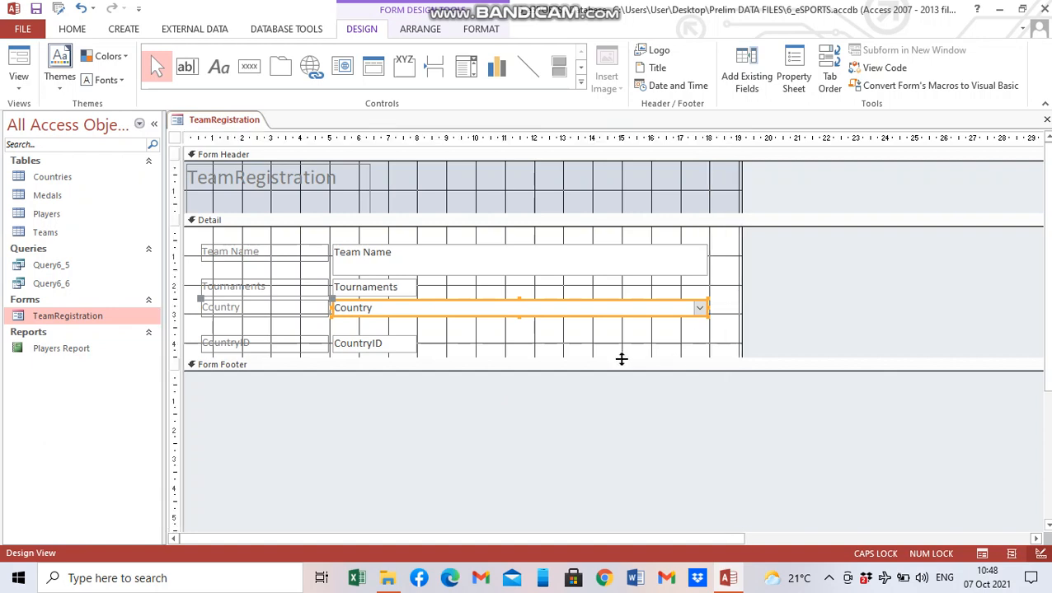
{"action": "left_click_drag", "start_coordinate": [622, 356], "coordinate": [636, 467]}
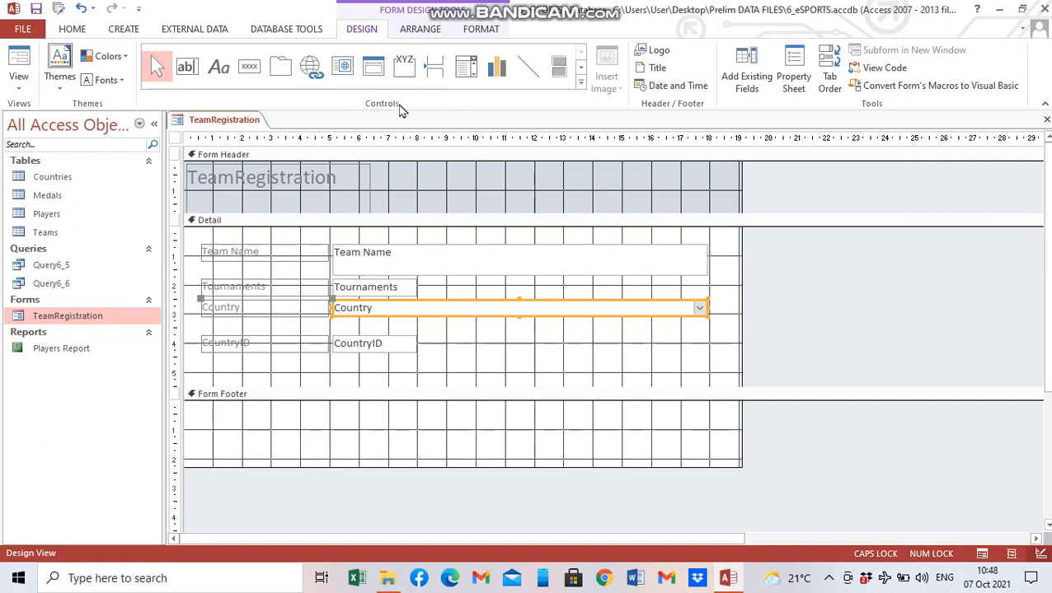
Draw a rectangle about 18.5 cm wide and 5 cm high around all the fields in the Detail section
{"action": "left_click", "coordinate": [581, 71]}
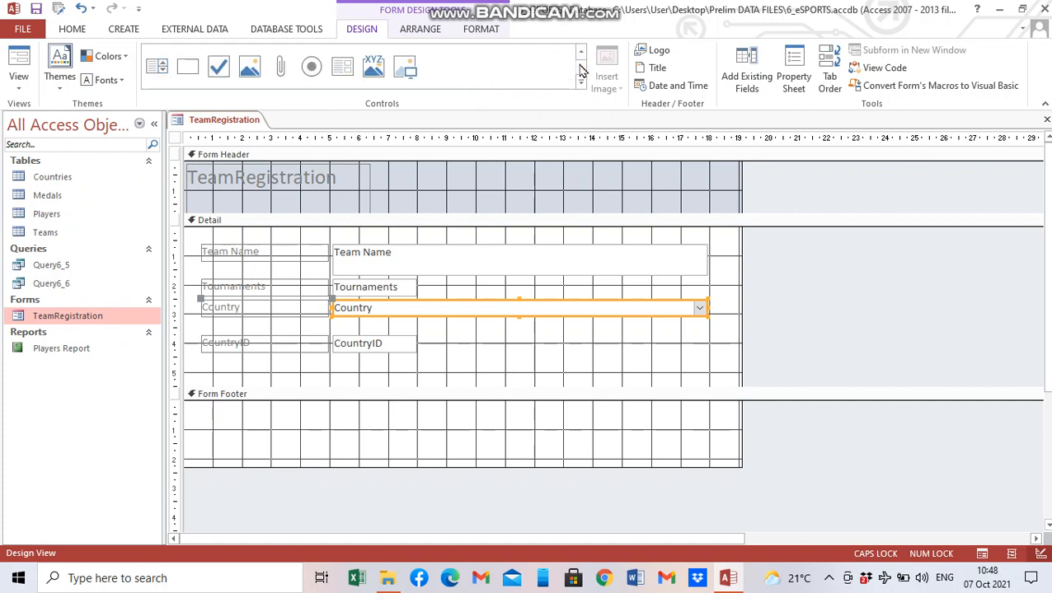
{"action": "left_click", "coordinate": [187, 66]}
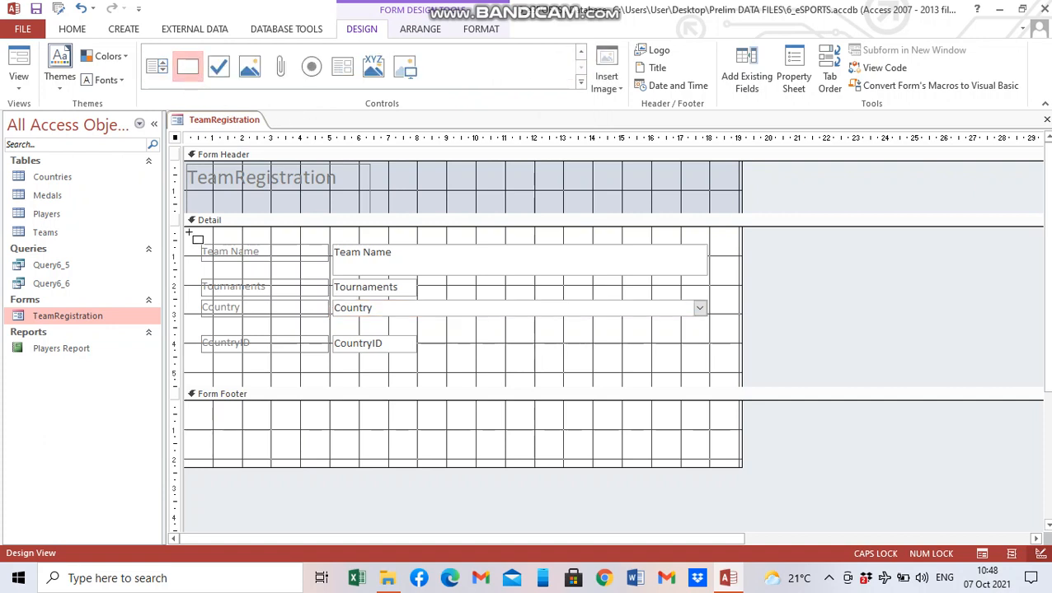
{"action": "mouse_move", "coordinate": [192, 235]}
{"action": "left_mouse_down"}
{"action": "mouse_move", "coordinate": [544, 227]}
{"action": "mouse_move", "coordinate": [726, 280]}
{"action": "mouse_move", "coordinate": [739, 388]}
{"action": "mouse_move", "coordinate": [730, 375]}
{"action": "left_mouse_up"}
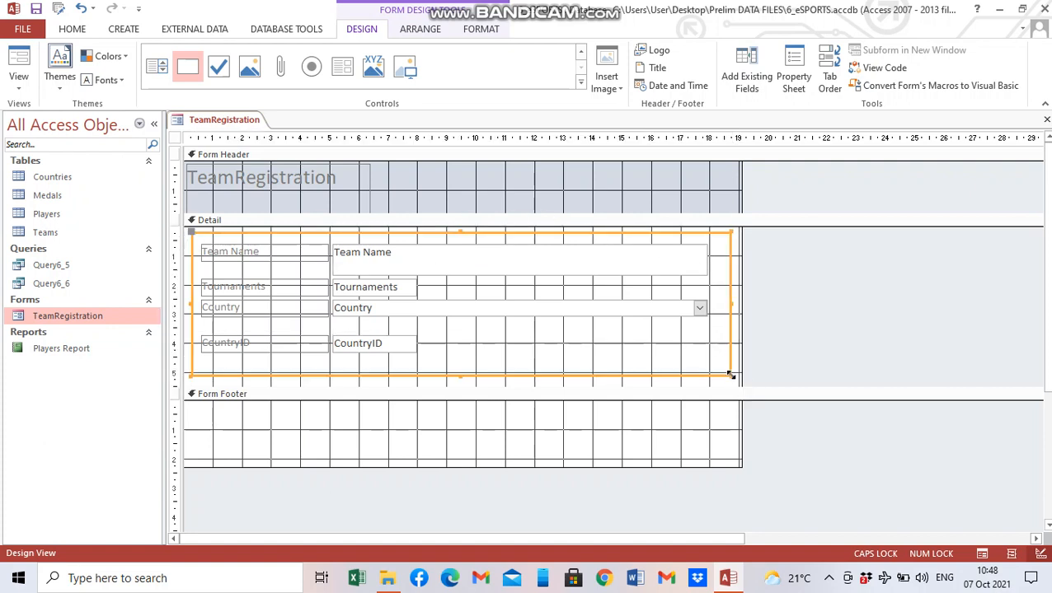
Give the rectangle around the fields a thick red outline and check it in Form View
{"action": "left_click", "coordinate": [481, 30]}
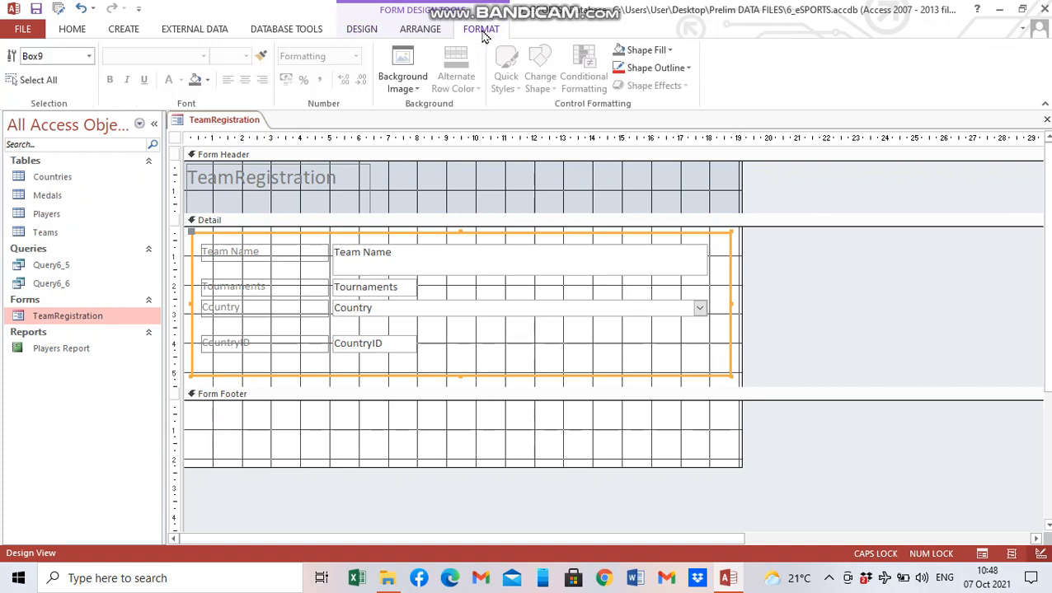
{"action": "left_click", "coordinate": [688, 69]}
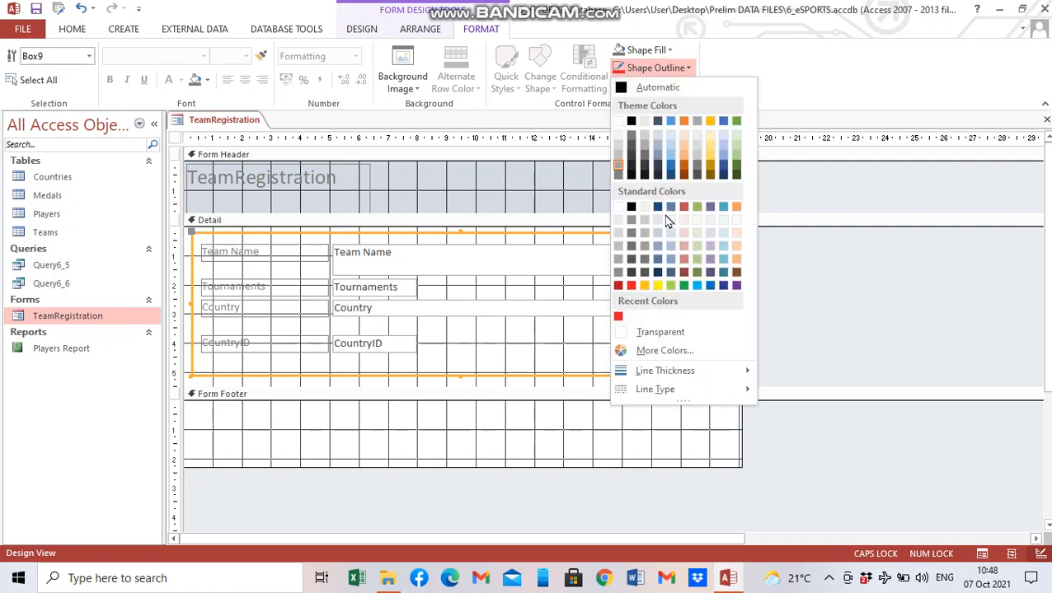
{"action": "left_click", "coordinate": [619, 318]}
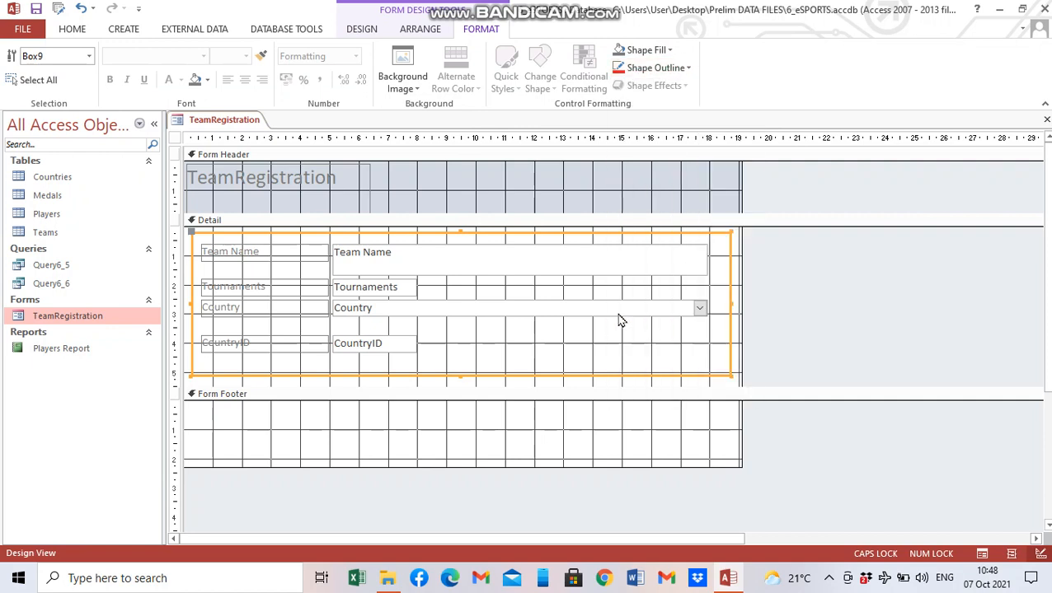
{"action": "left_click", "coordinate": [648, 69]}
{"action": "mouse_move", "coordinate": [685, 382]}
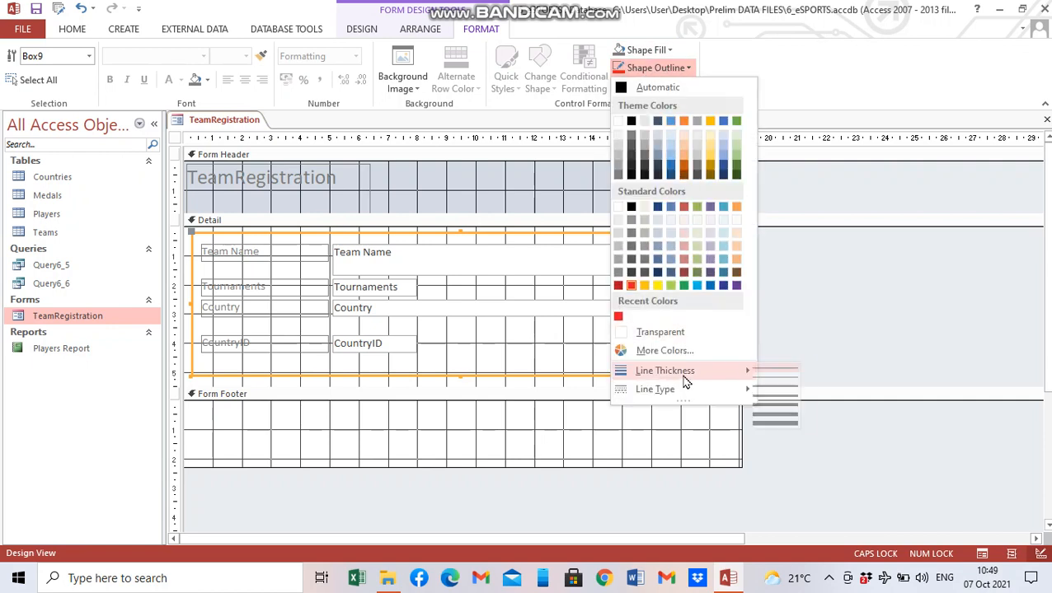
{"action": "left_click", "coordinate": [785, 405]}
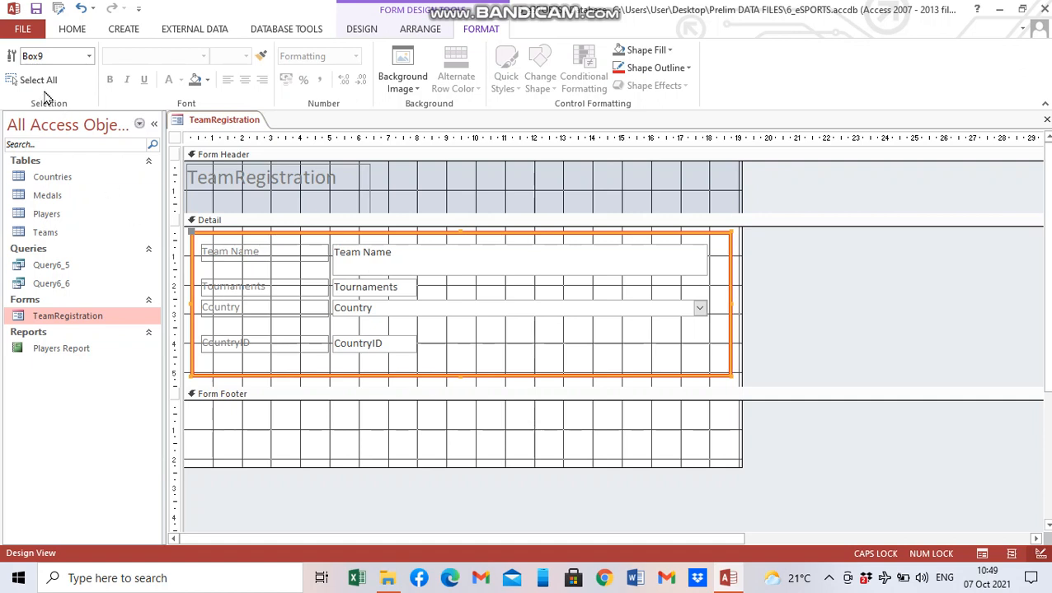
{"action": "left_click", "coordinate": [72, 29]}
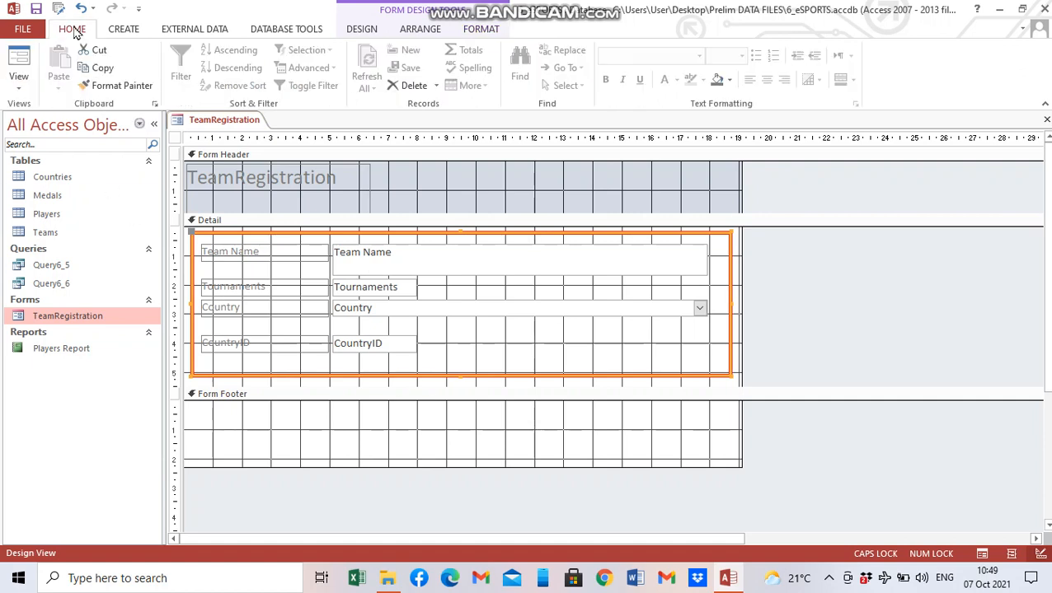
{"action": "left_click", "coordinate": [23, 59]}
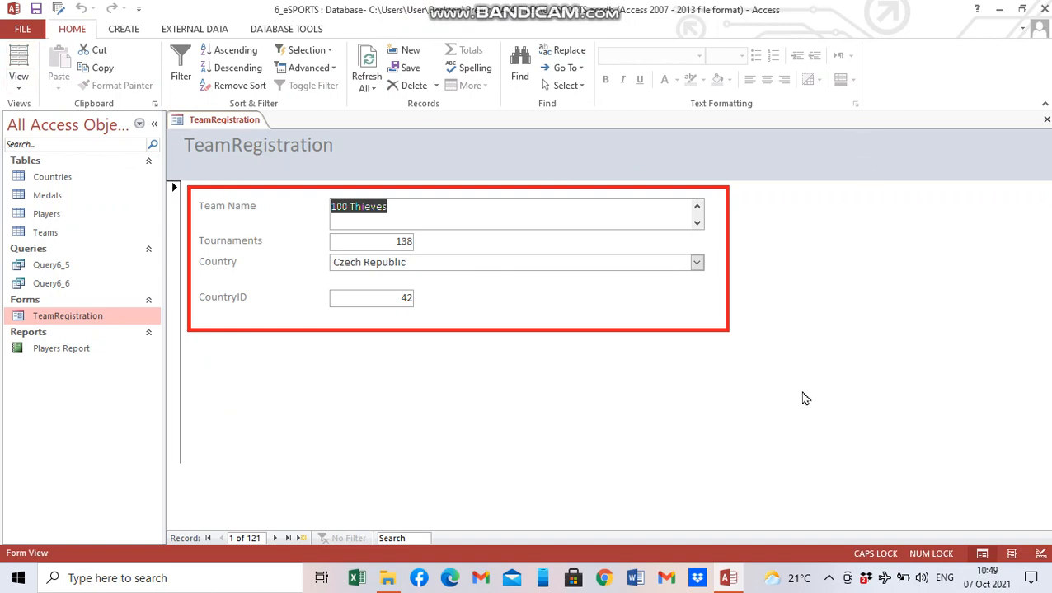
Return the form to Design View and select the Form Footer section
{"action": "left_click", "coordinate": [18, 83]}
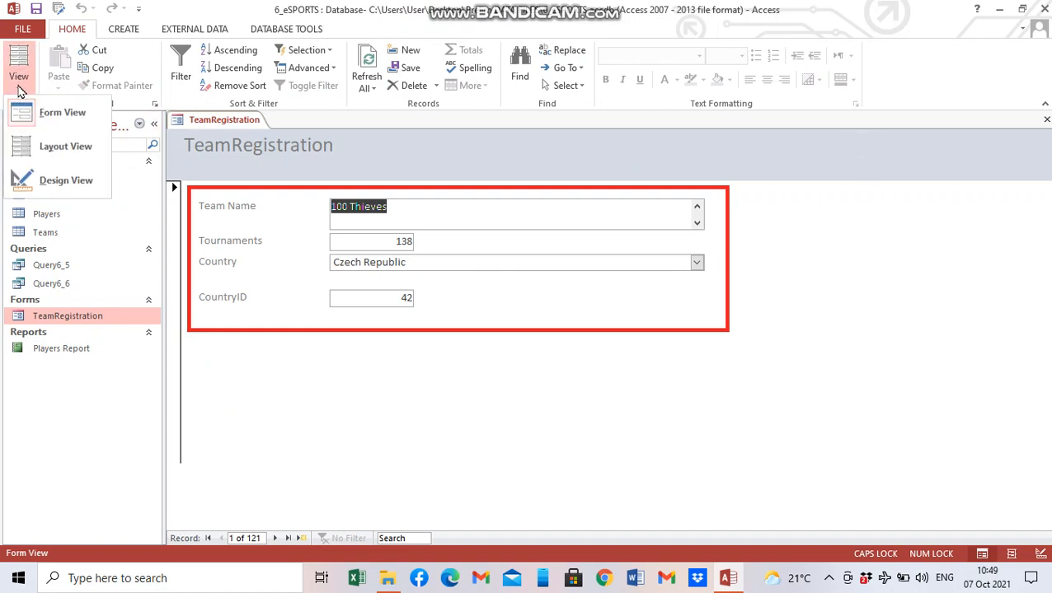
{"action": "left_click", "coordinate": [37, 182]}
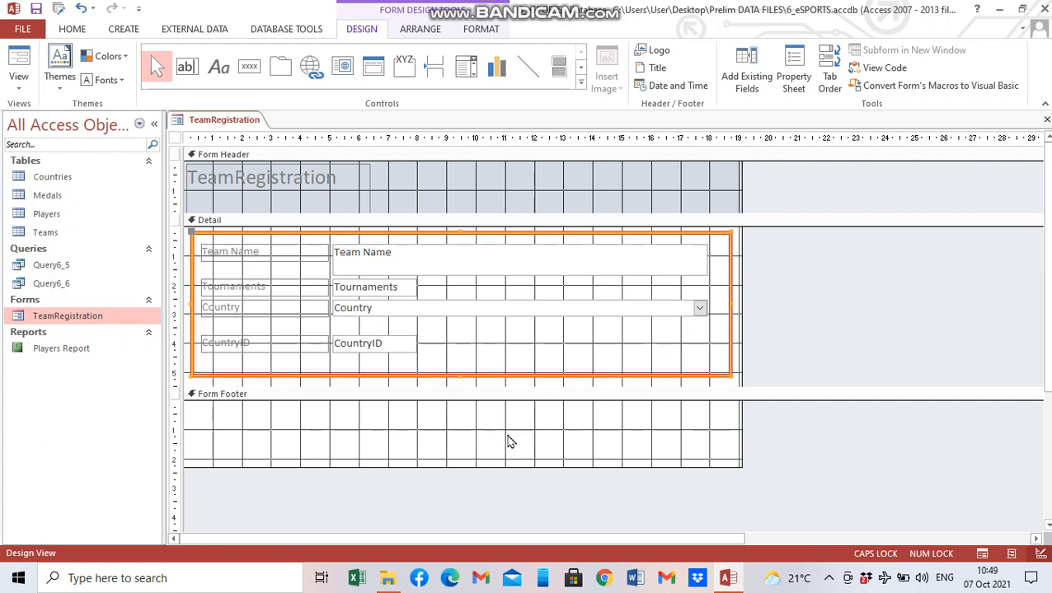
{"action": "left_click", "coordinate": [565, 417]}
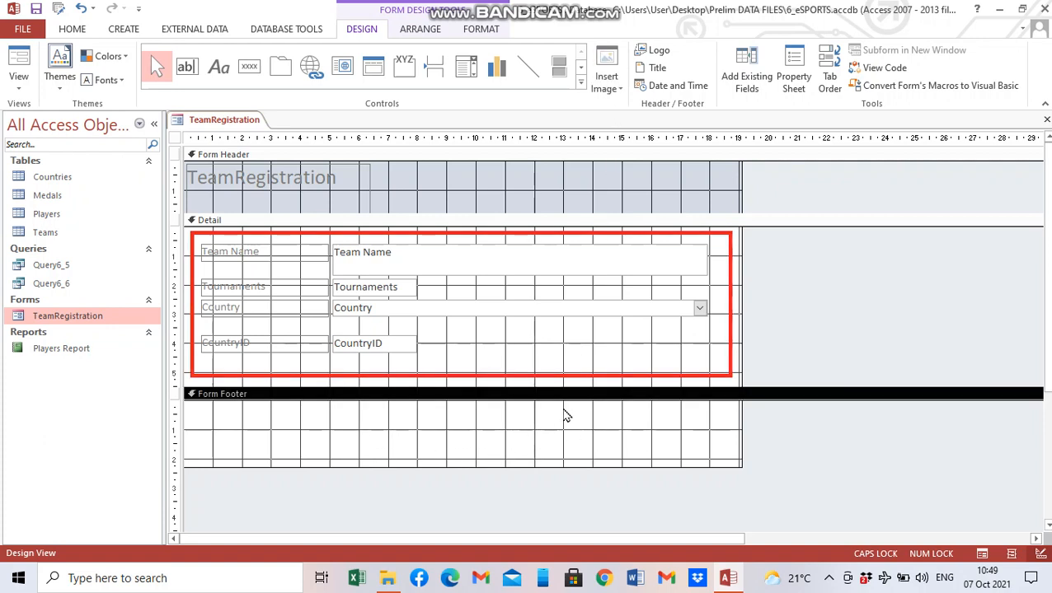